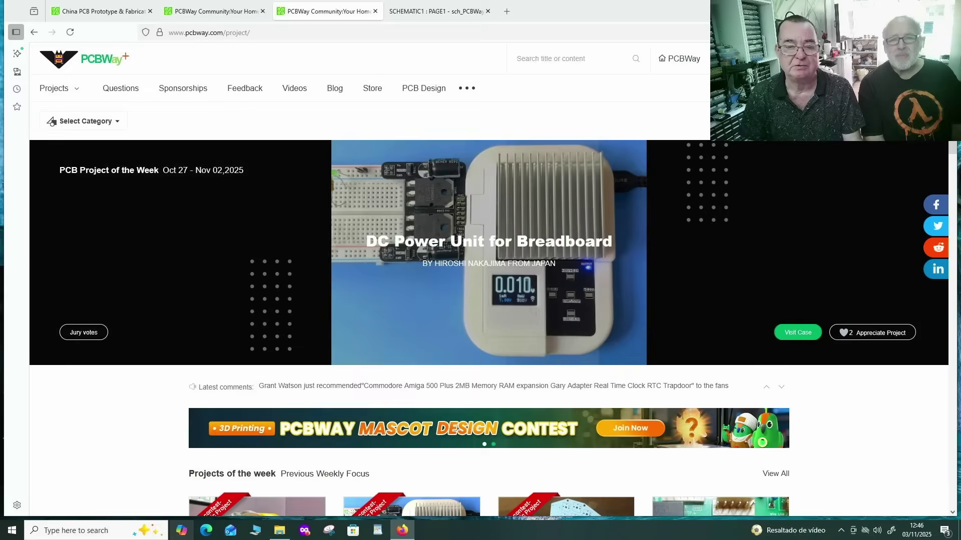
- Return to the DIY Soldering Fume Extractor - PICO Edition project page and read its introduction, materials list and enclosure design
key("alt+Left")
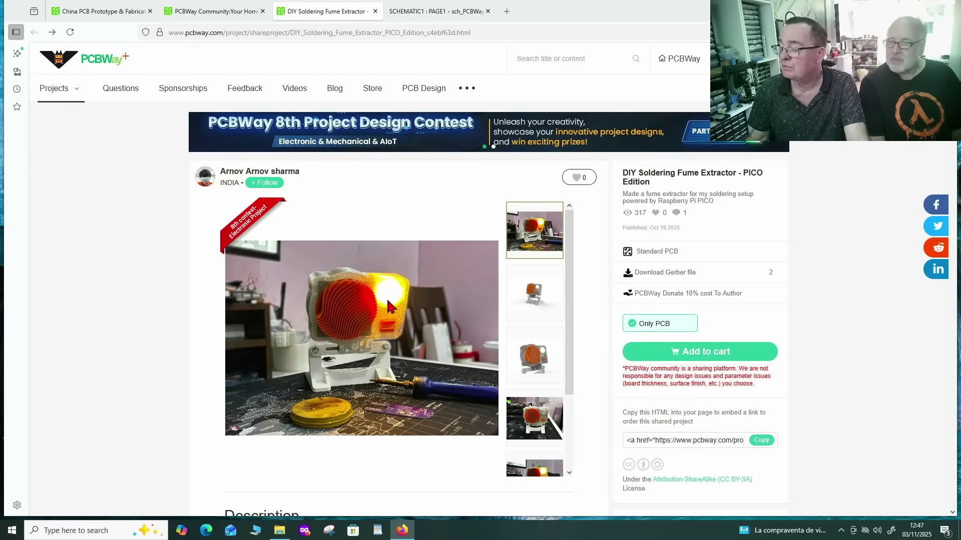
scroll(388, 304, "down", 5)
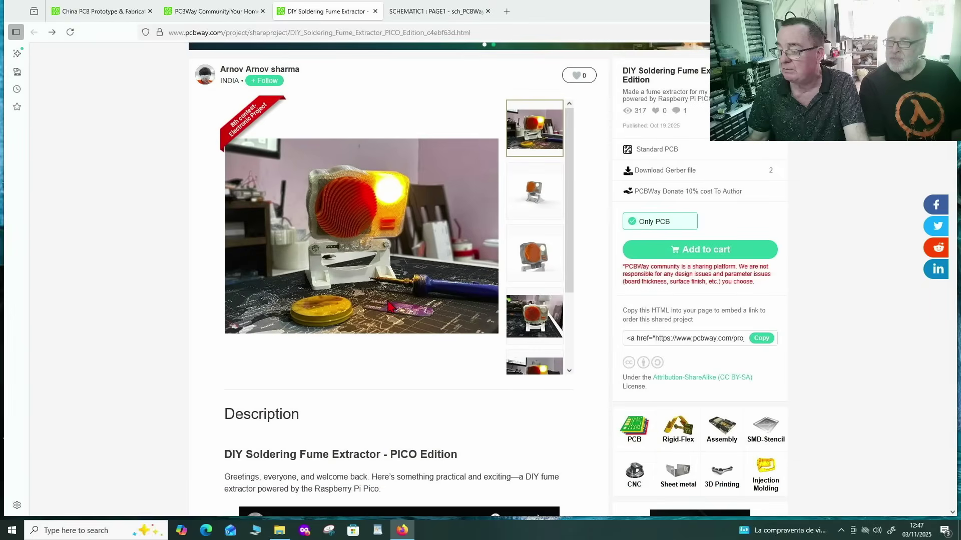
scroll(389, 304, "down", 3)
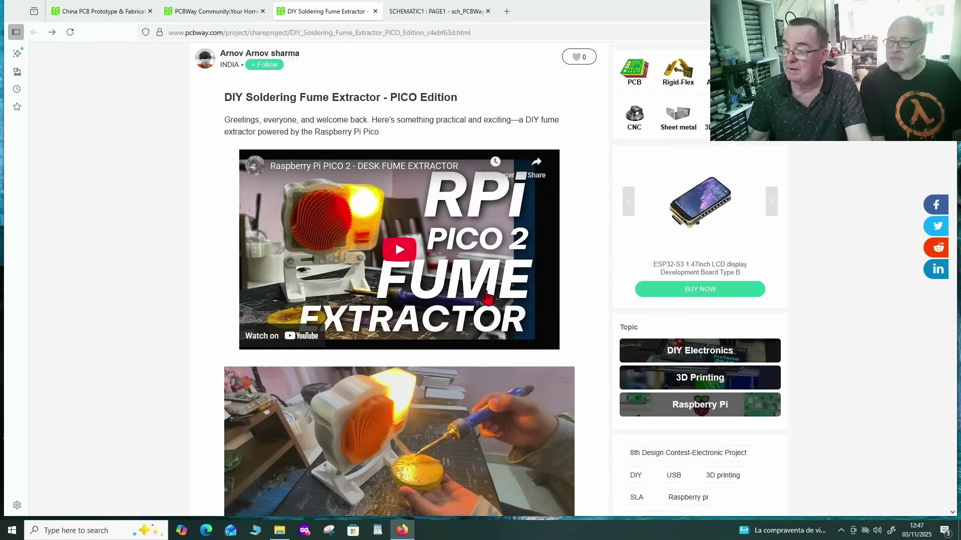
scroll(487, 297, "down", 3)
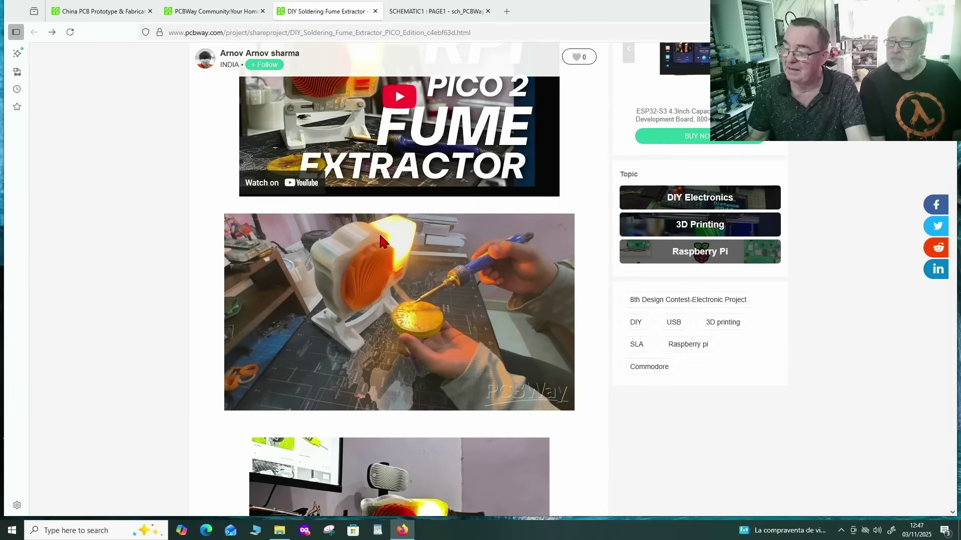
scroll(416, 291, "down", 5)
scroll(413, 294, "down", 3)
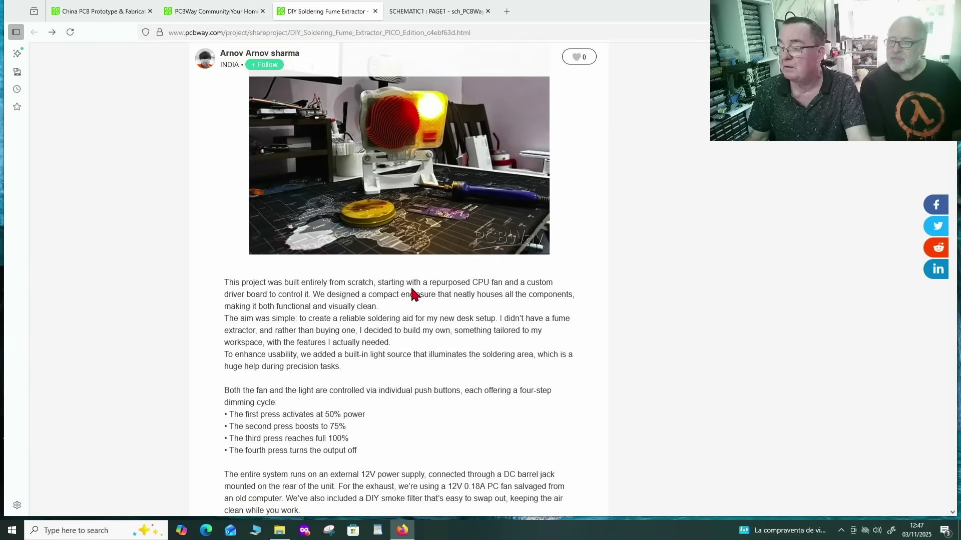
scroll(412, 289, "down", 7)
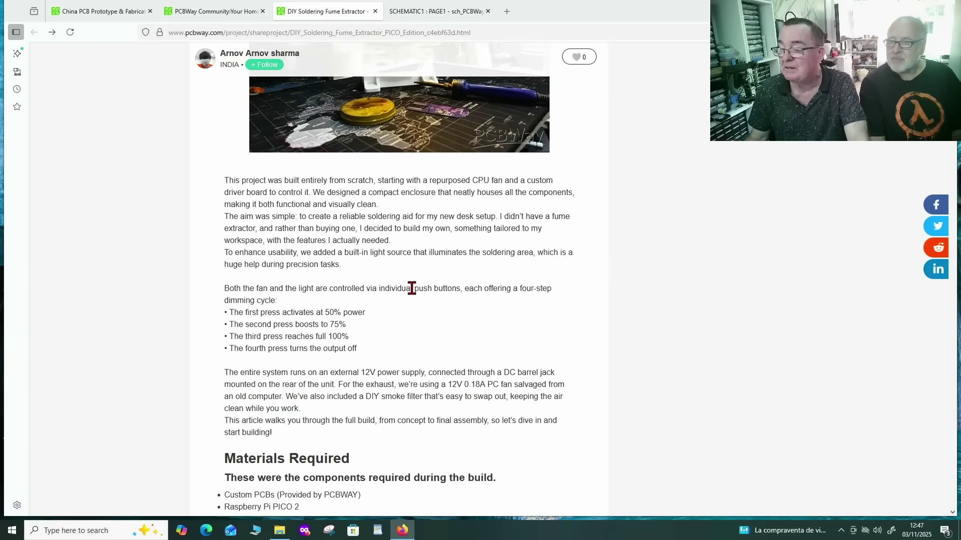
scroll(411, 294, "down", 10)
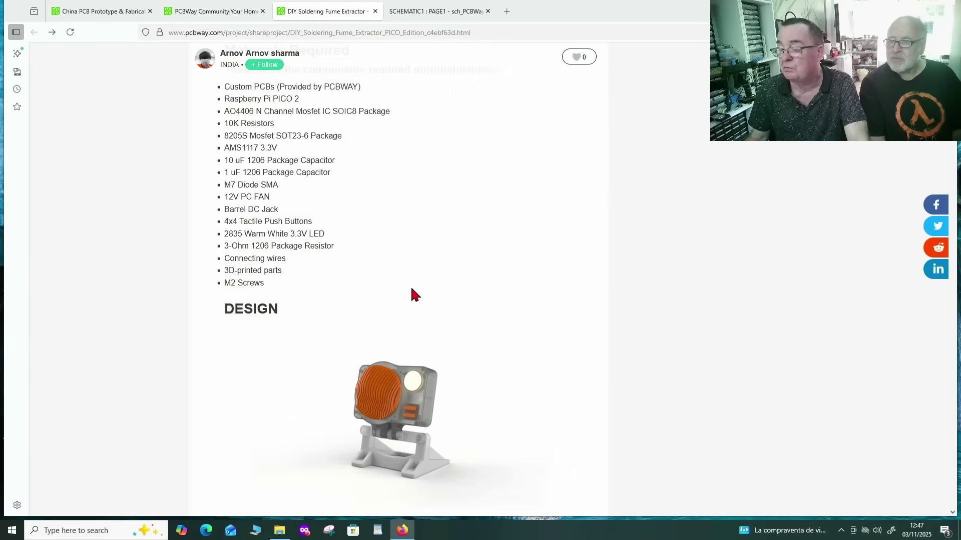
scroll(412, 294, "down", 10)
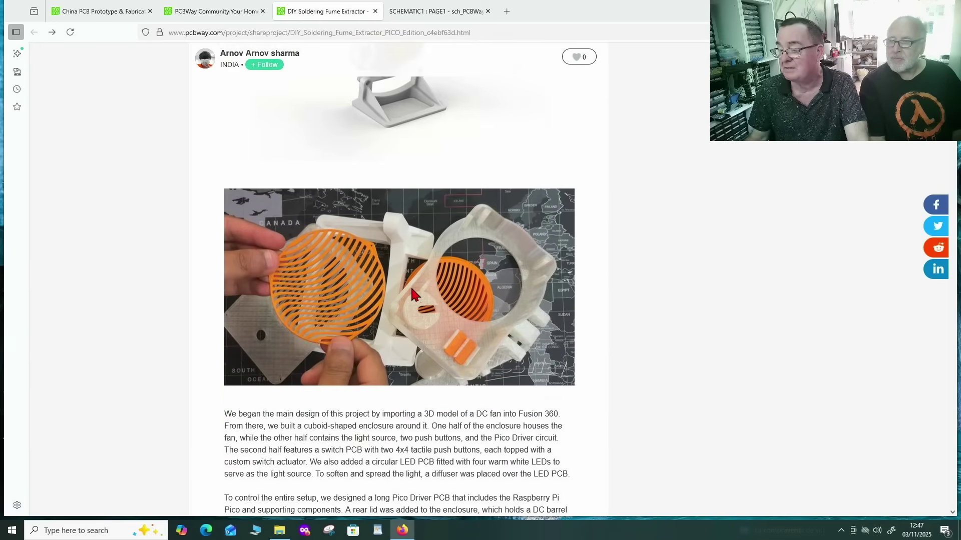
- Examine the project's circuit schematic, board layout, and the assembly sections for the LED, switch and Pico driver PCBs
scroll(412, 289, "down", 10)
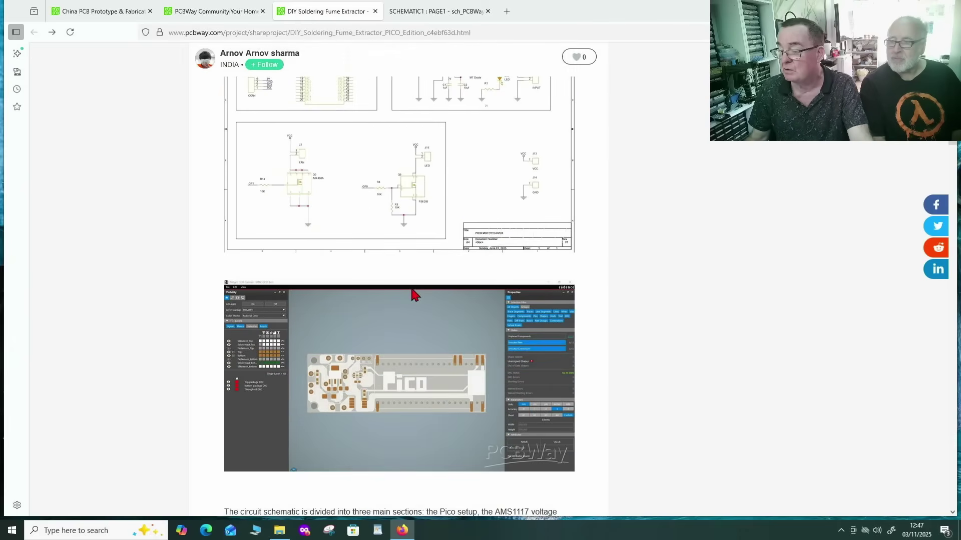
scroll(413, 294, "down", 10)
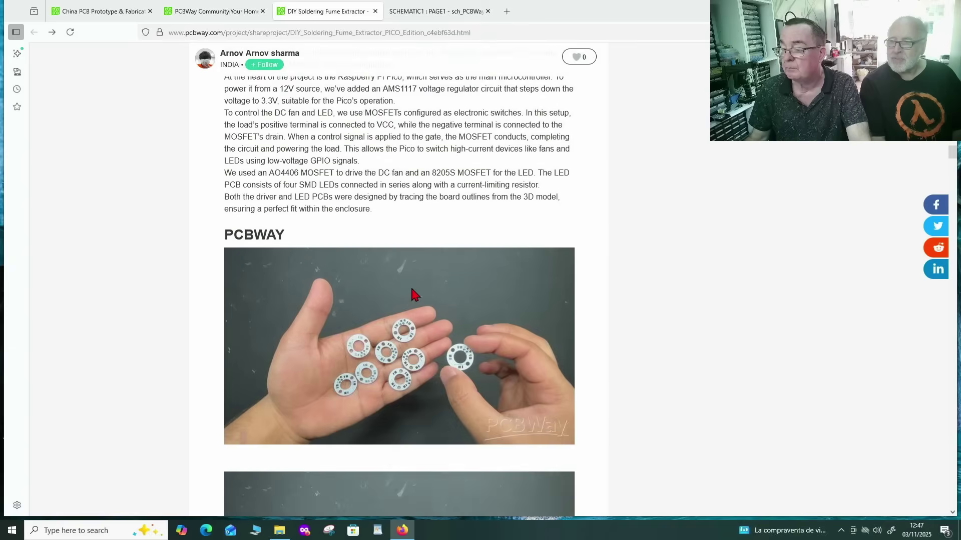
scroll(413, 294, "down", 3)
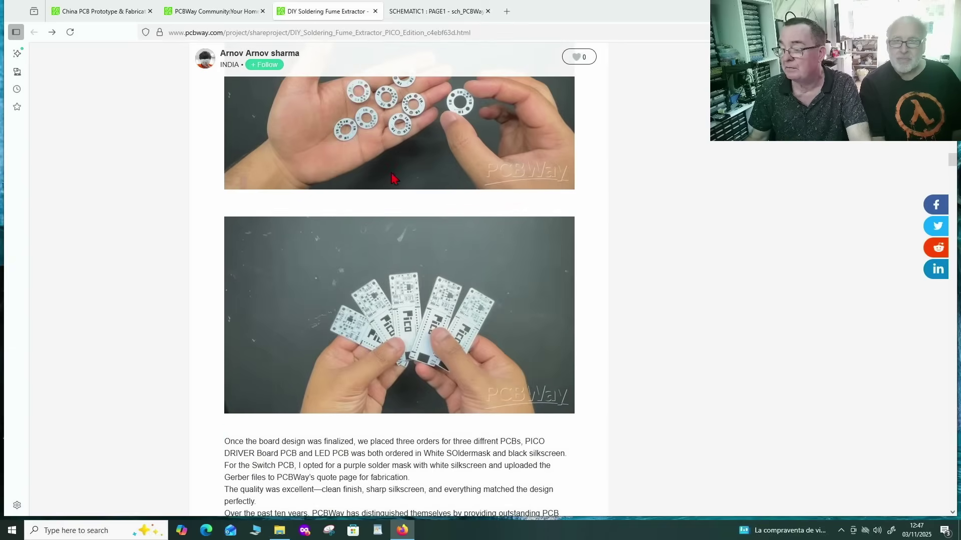
scroll(411, 236, "down", 2)
scroll(419, 216, "down", 6)
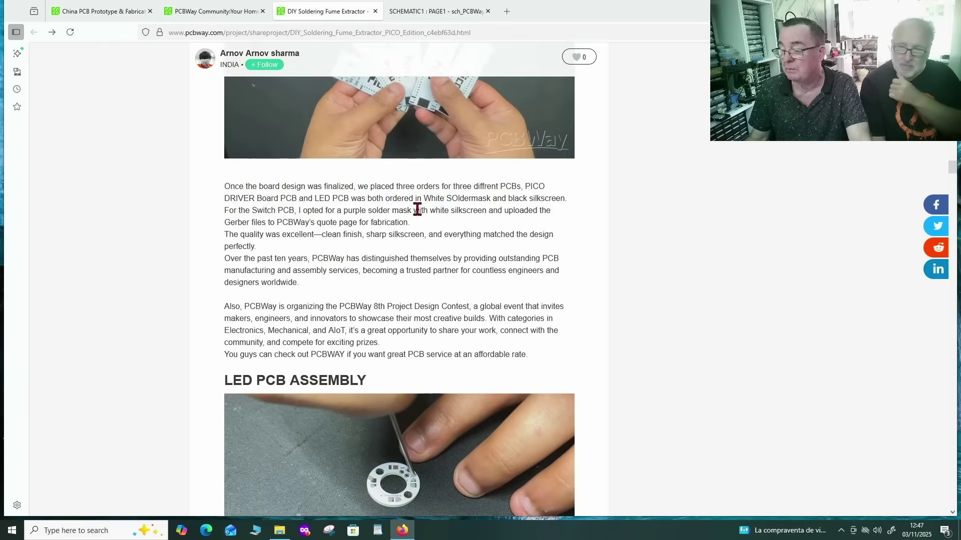
scroll(418, 215, "down", 12)
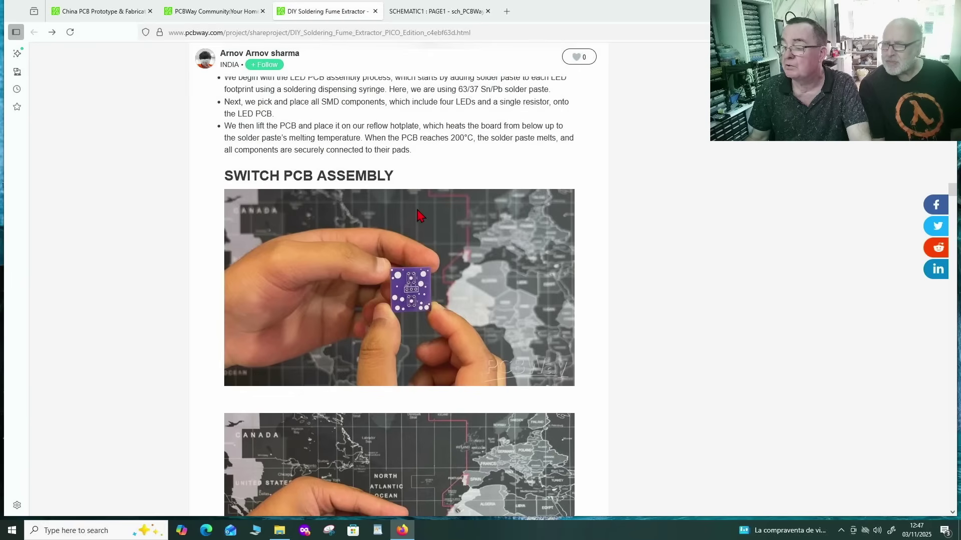
scroll(418, 234, "down", 3)
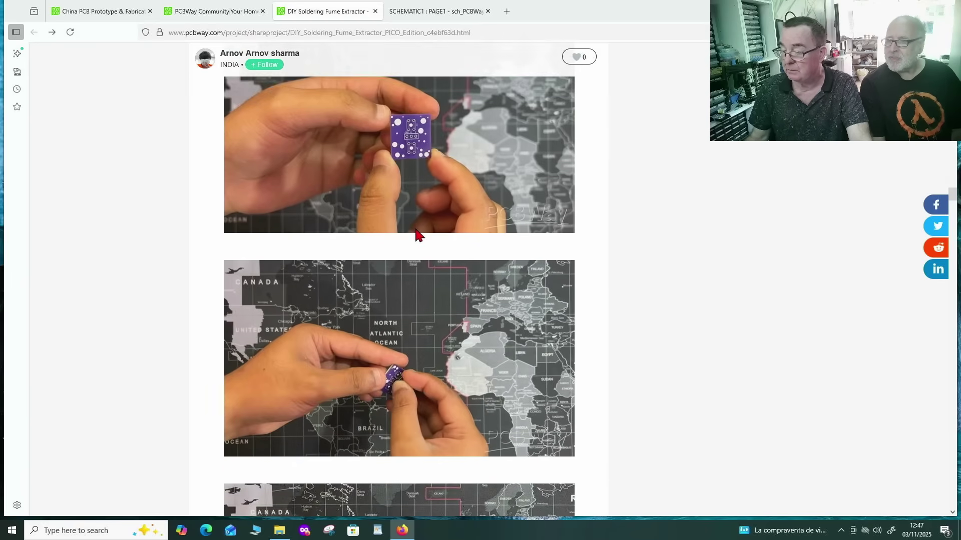
scroll(419, 234, "down", 12)
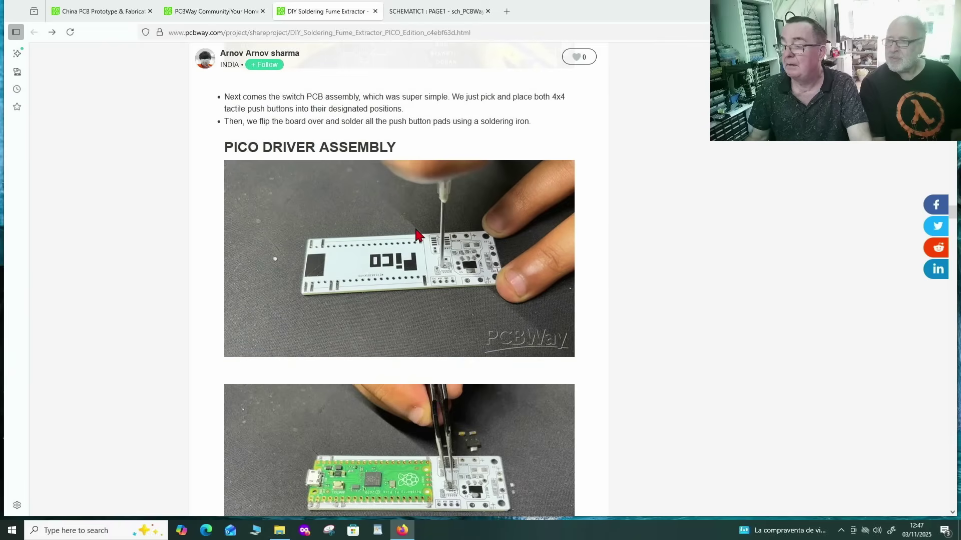
scroll(415, 233, "down", 7)
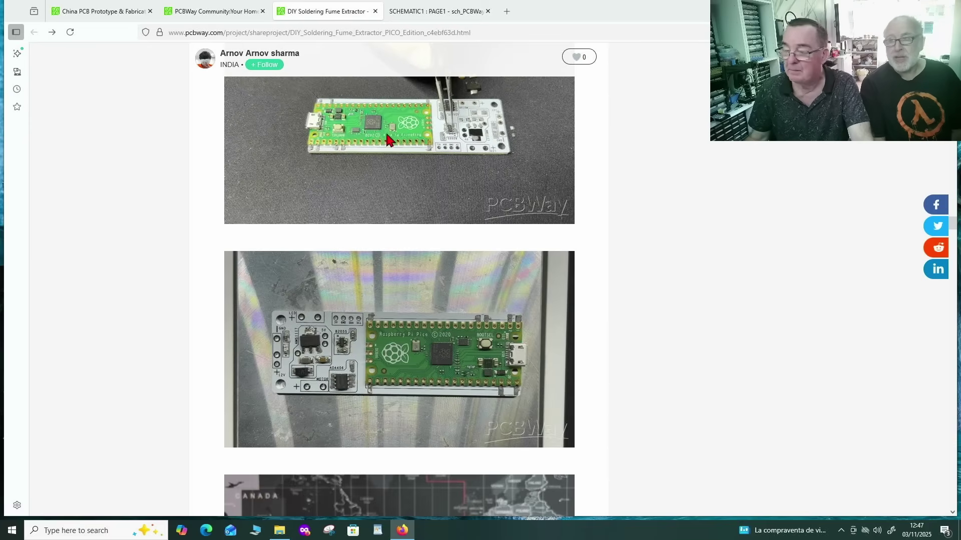
scroll(380, 165, "down", 7)
scroll(376, 216, "down", 12)
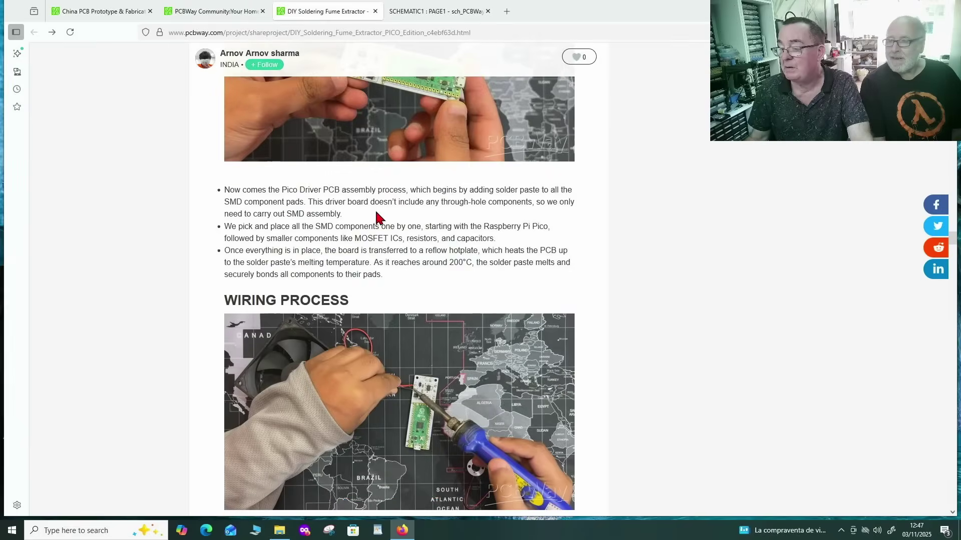
- Review the project's wiring, enclosure, smoke filter and final assembly sections, through to the code and downloadable design files
scroll(378, 218, "down", 6)
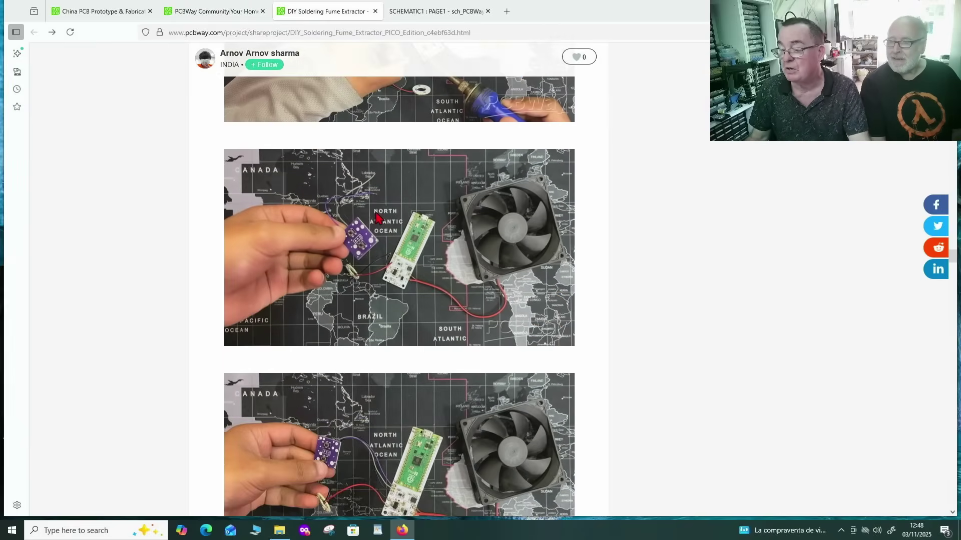
scroll(379, 218, "down", 6)
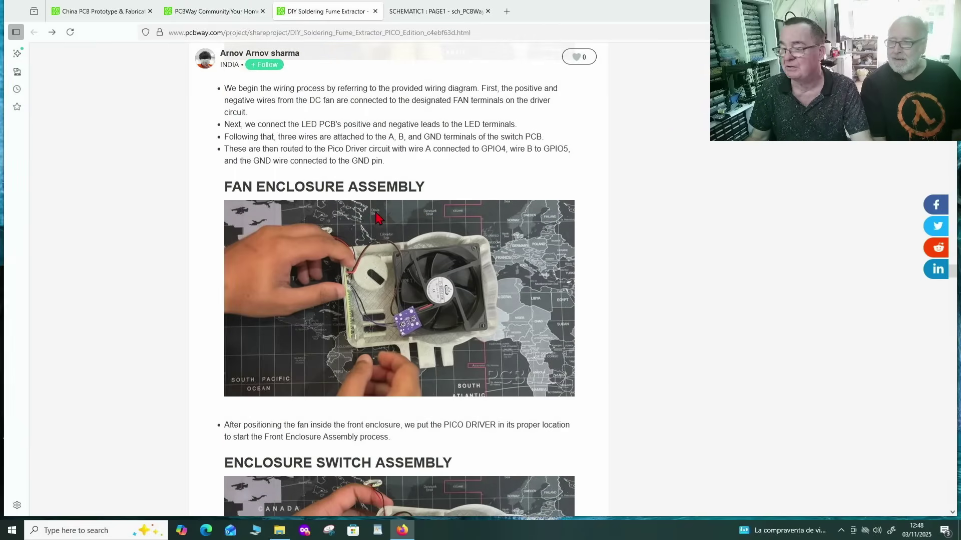
scroll(377, 217, "down", 15)
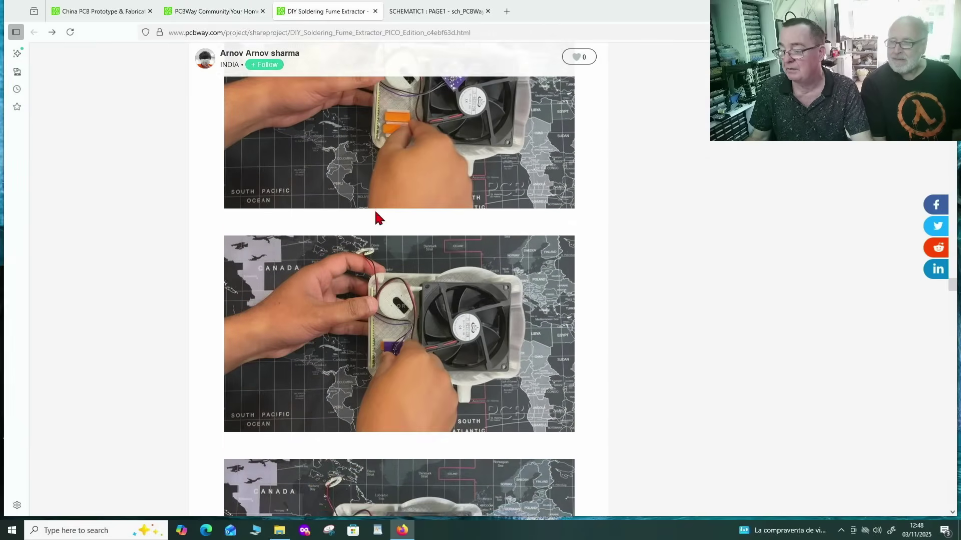
scroll(376, 217, "down", 15)
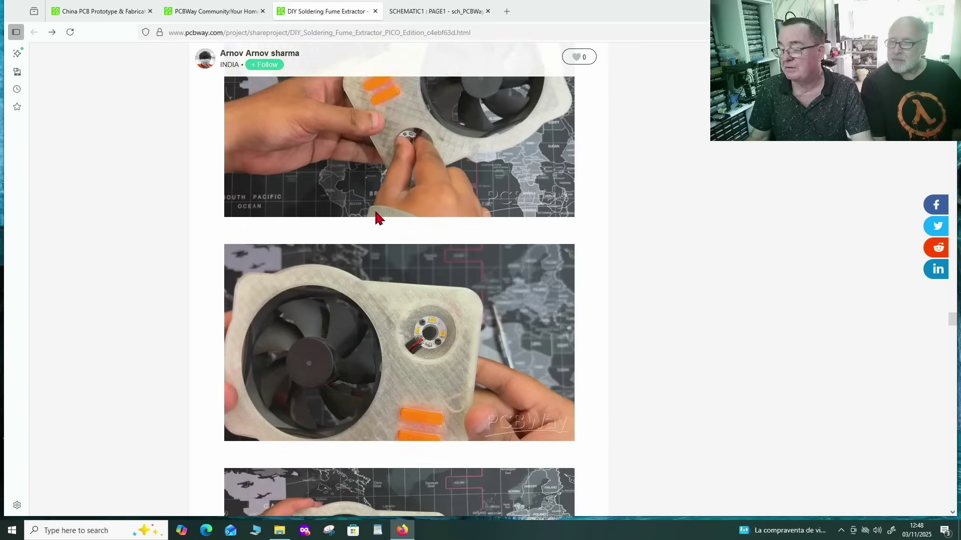
scroll(376, 217, "down", 12)
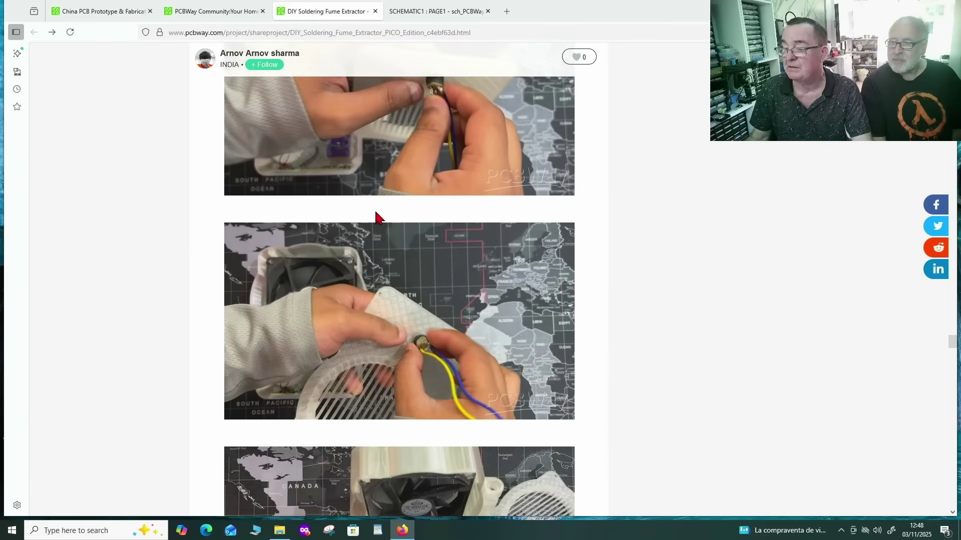
scroll(376, 216, "down", 8)
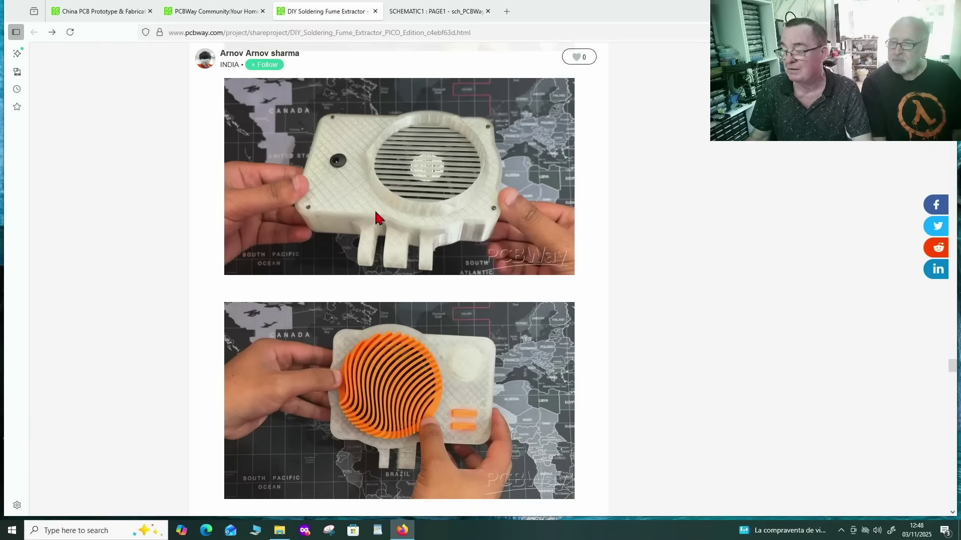
scroll(377, 217, "down", 4)
scroll(376, 216, "down", 13)
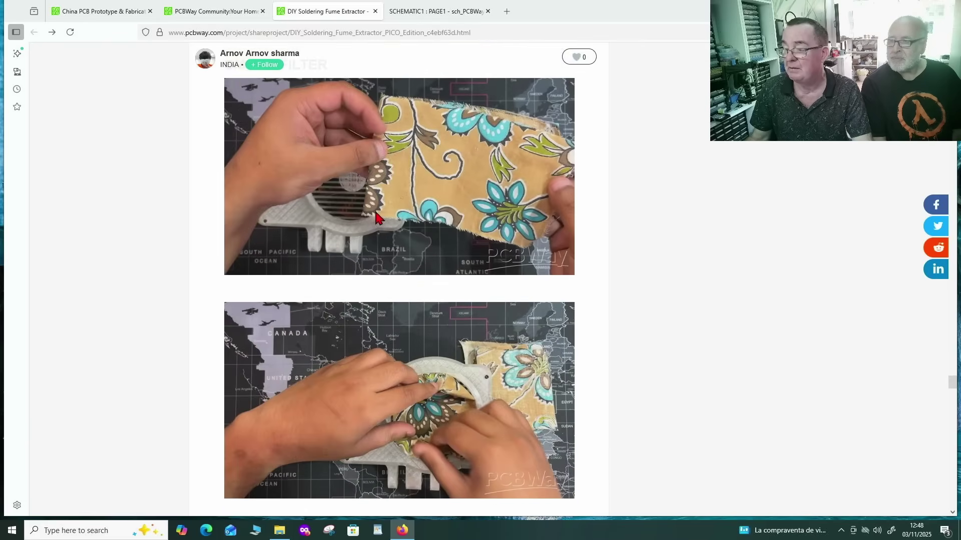
scroll(376, 217, "down", 10)
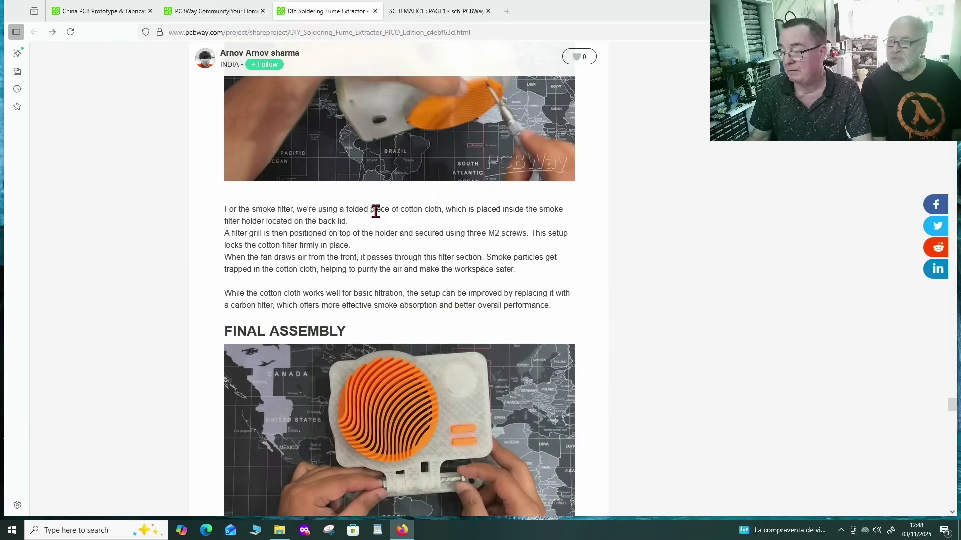
scroll(377, 217, "down", 15)
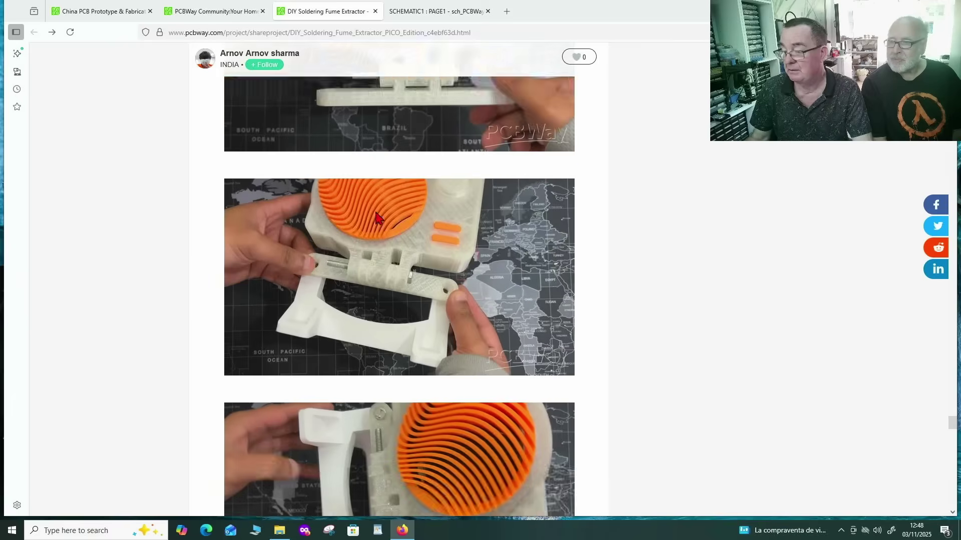
scroll(377, 218, "down", 15)
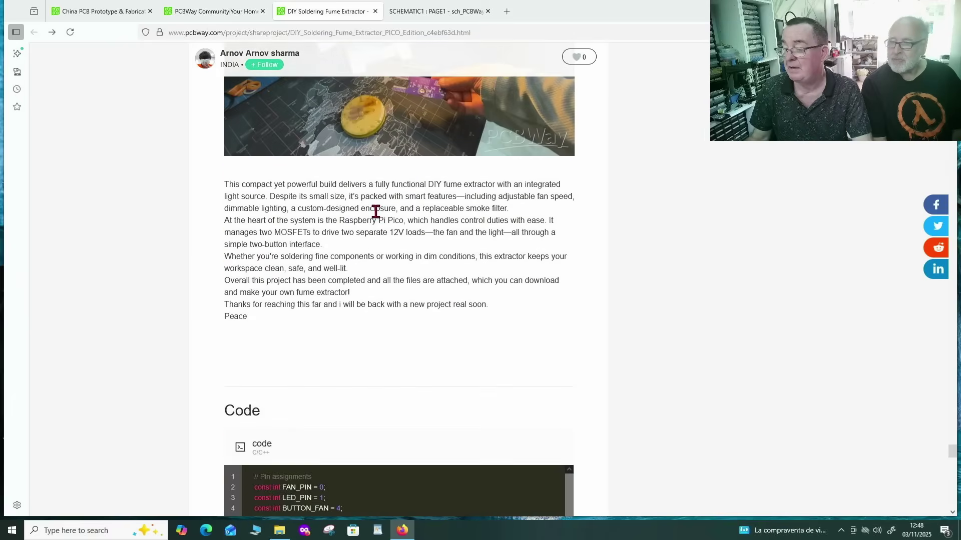
scroll(376, 217, "down", 4)
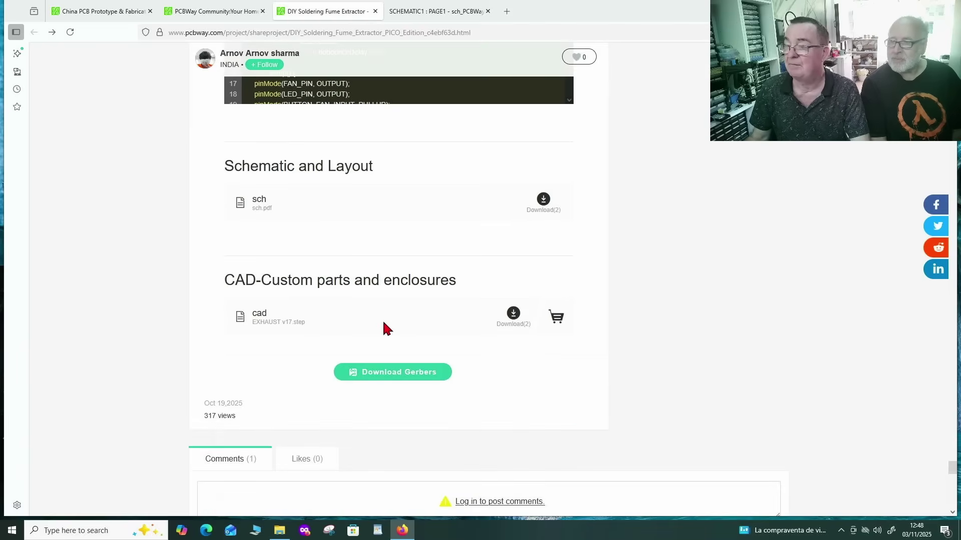
- Switch to the schematic PDF and examine the Pico setup, the AMS1117 regulator and the fan and LED MOSFET circuits
left_click(432, 15)
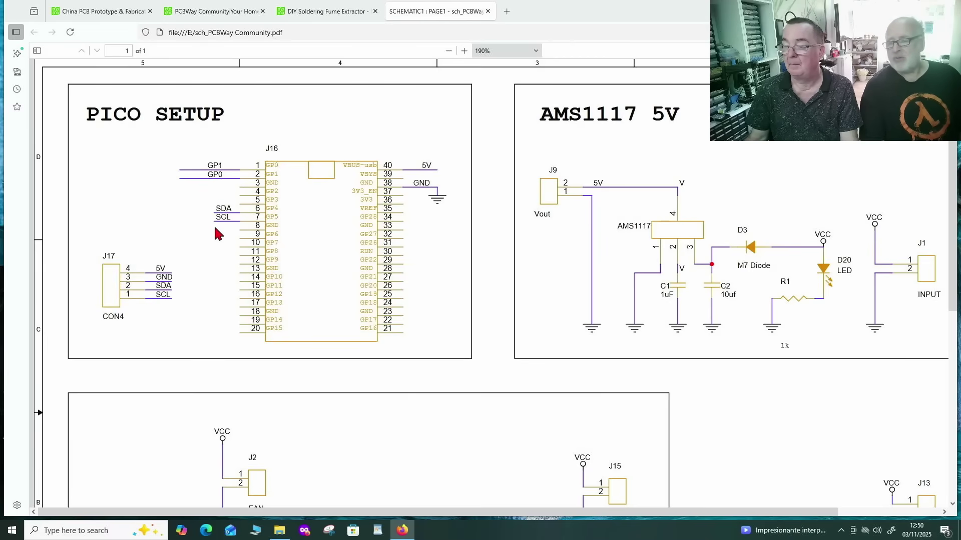
scroll(215, 239, "down", 1)
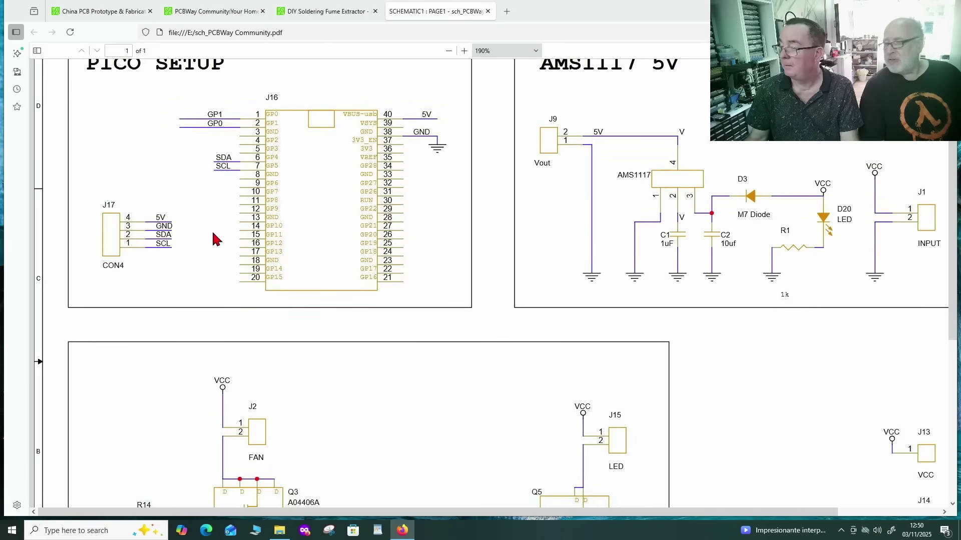
scroll(211, 229, "down", 5)
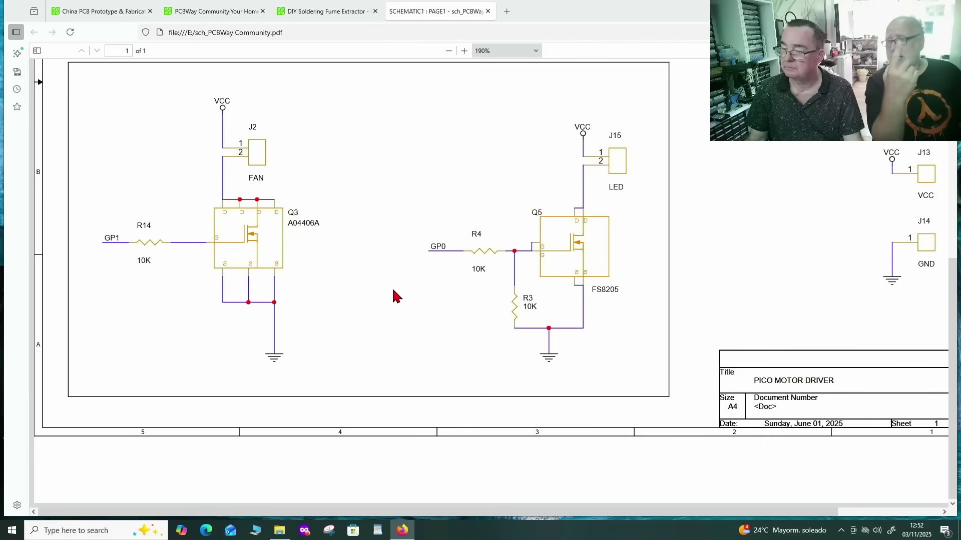
scroll(394, 293, "up", 6)
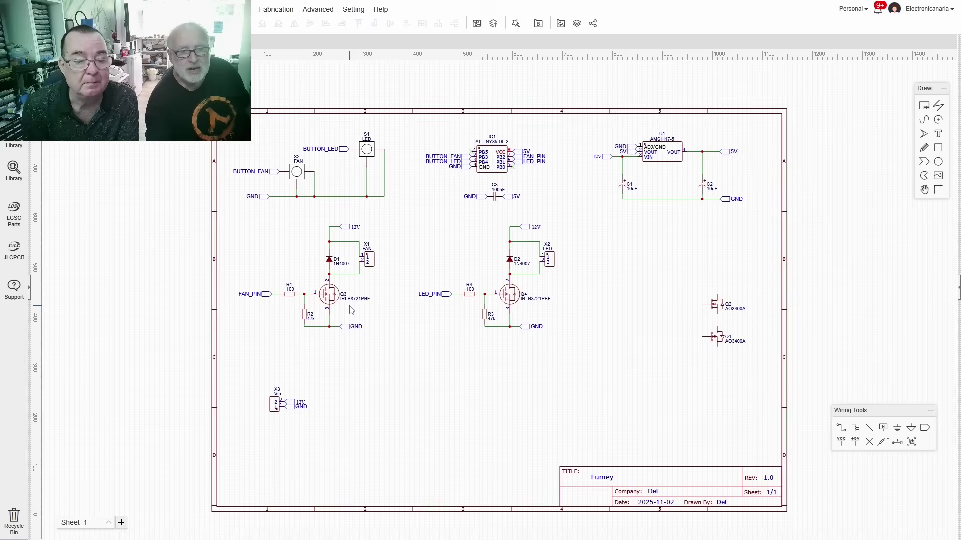
- Switch to EasyEDA, inspect the fan MOSFET Q3 in the Fumey design, and open the 3D view of its PCB
left_click(334, 301)
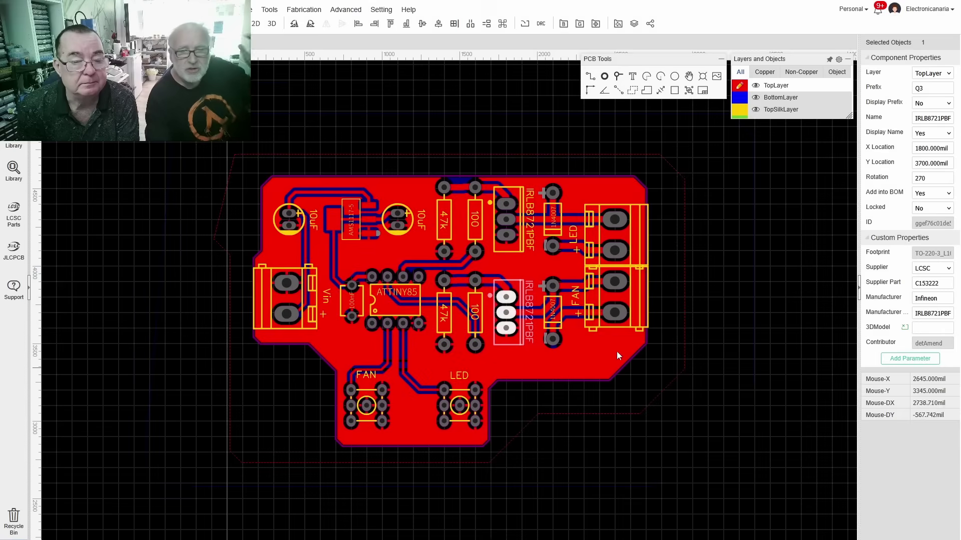
left_click(656, 357)
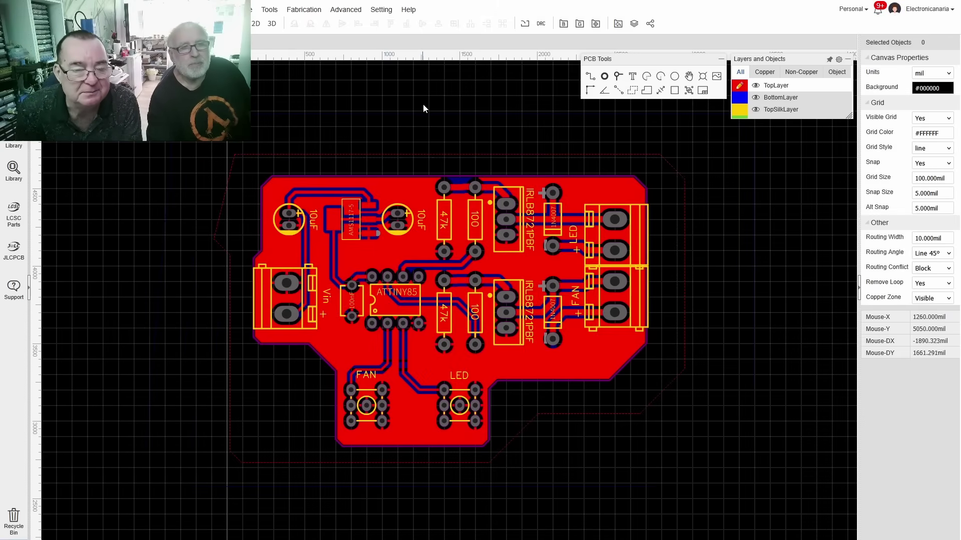
left_click(271, 24)
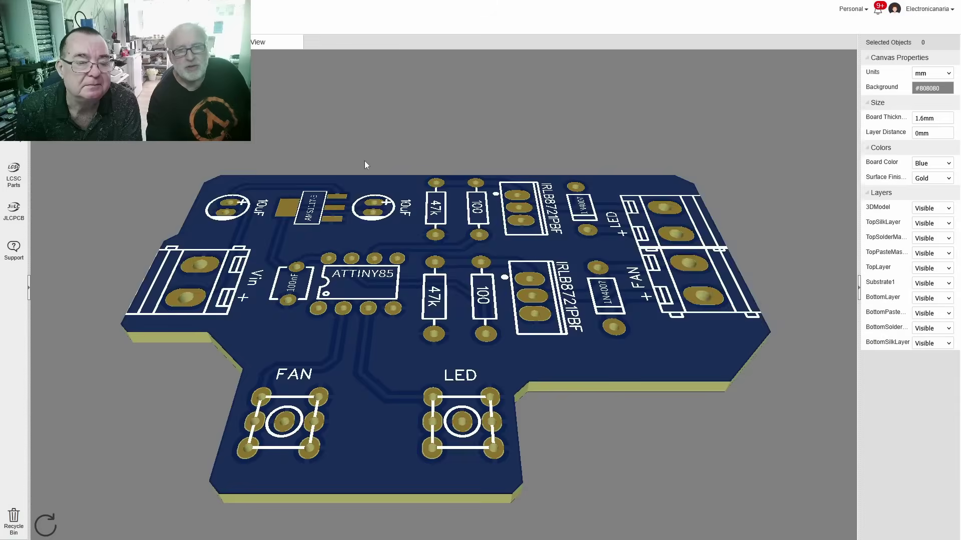
- Examine the component placement on the Fumey board's 3D model from a low angle and from above
left_click_drag(515, 180, 516, 220)
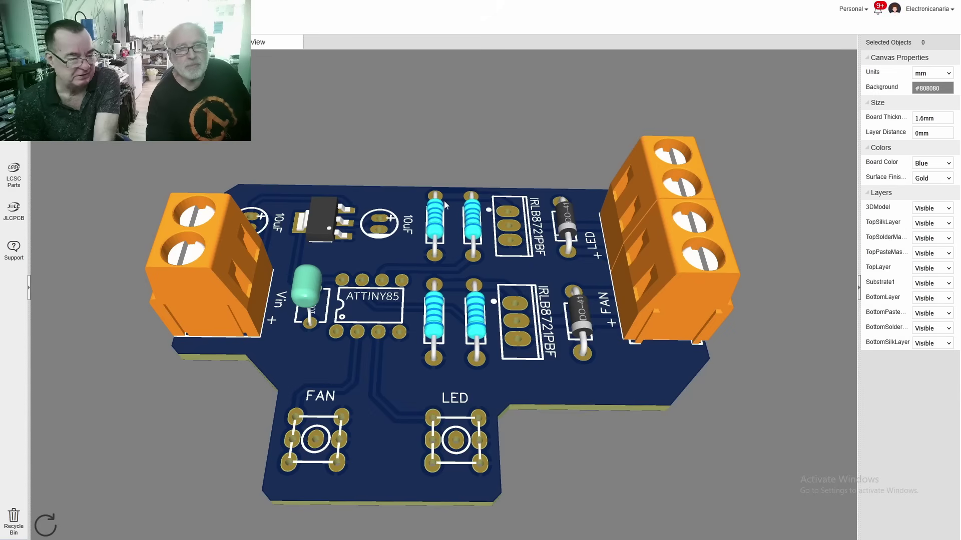
left_click_drag(396, 155, 394, 218)
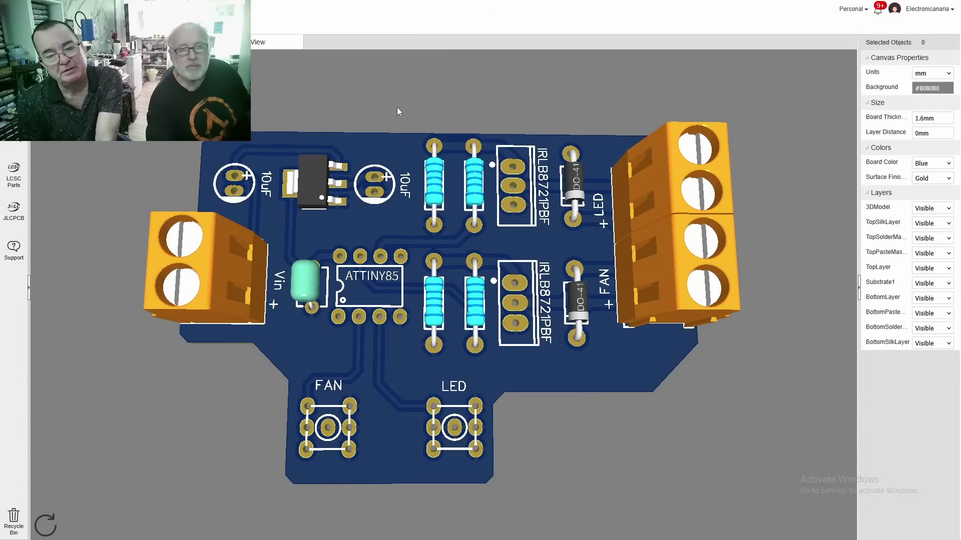
left_click(190, 42)
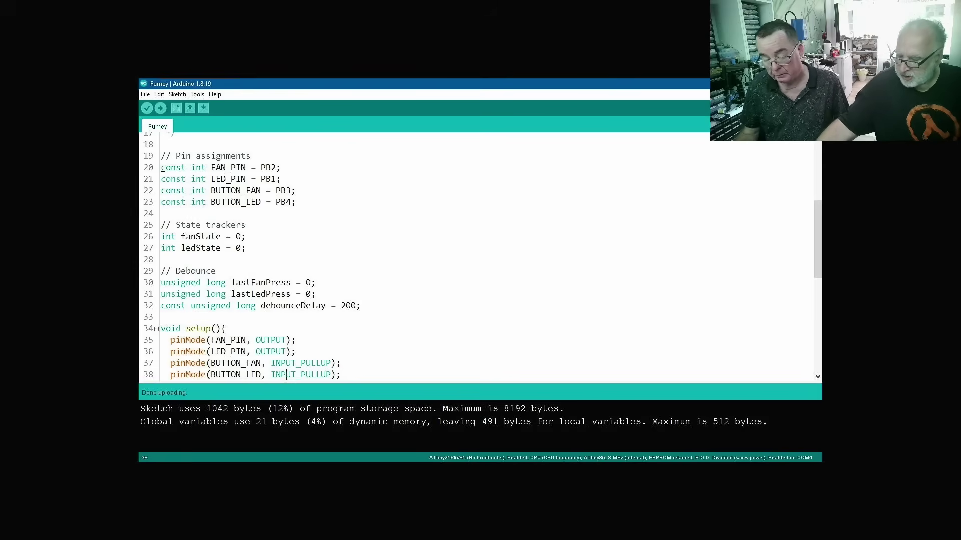
- Switch to the Fumey sketch in the Arduino IDE and examine the pin assignments and the fan and LED state trackers
left_click_drag(162, 168, 321, 216)
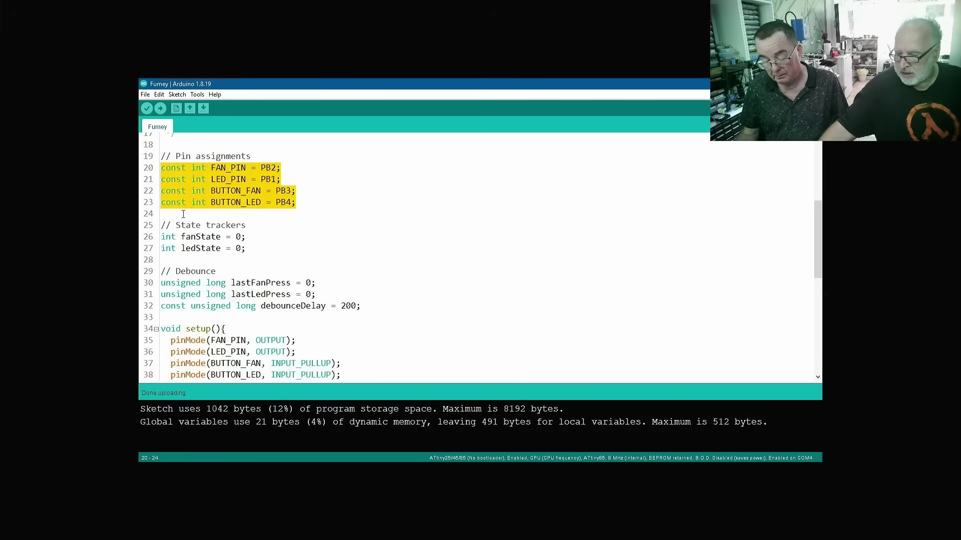
left_click_drag(164, 239, 258, 258)
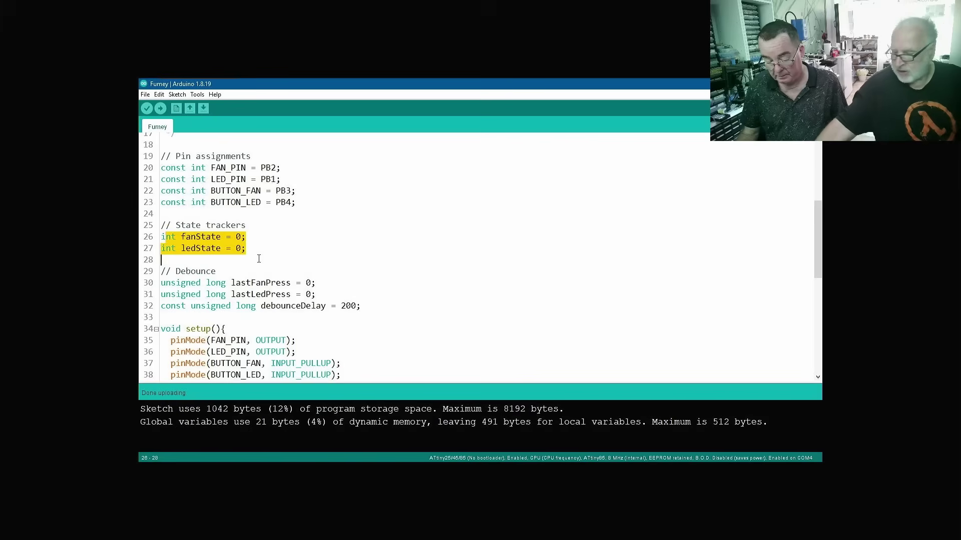
key("Down")
key("Down")
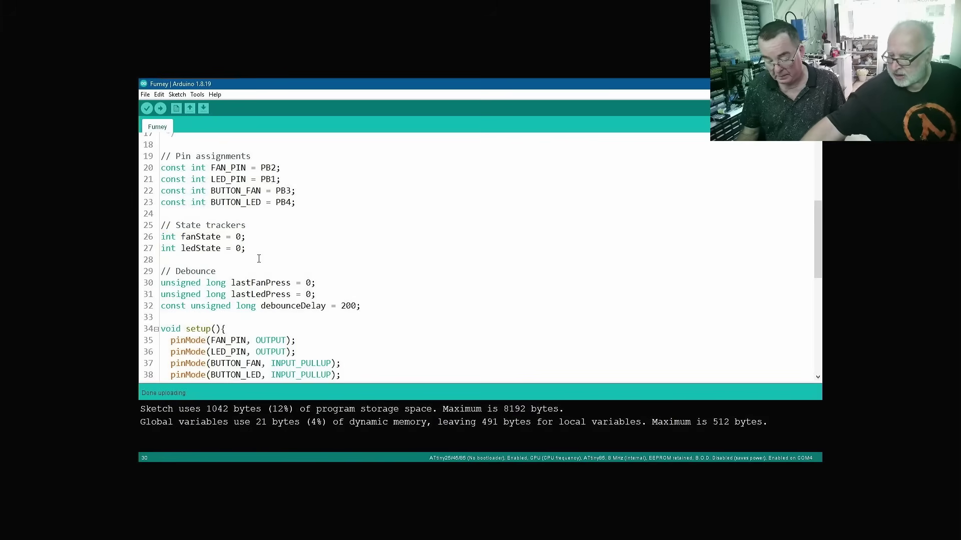
- Read through the sketch's debounce variables, setup function and fan and LED button logic, continuing past the end of the loop
key("Down")
key("Down")
key("Down")
key("Down")
key("Down")
key("Down")
key("Down")
key("Down")
key("Down")
key("Down")
key("Down")
key("Down")
key("Down")
key("Down")
key("Down")
key("Down")
key("Down")
key("Down")
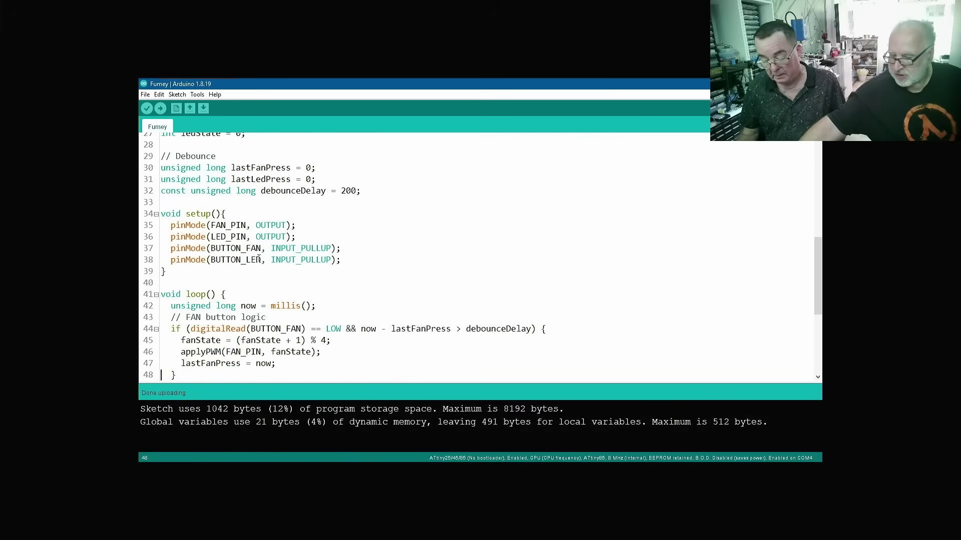
key("Down")
key("Down")
key("Down")
key("Down")
key("Down")
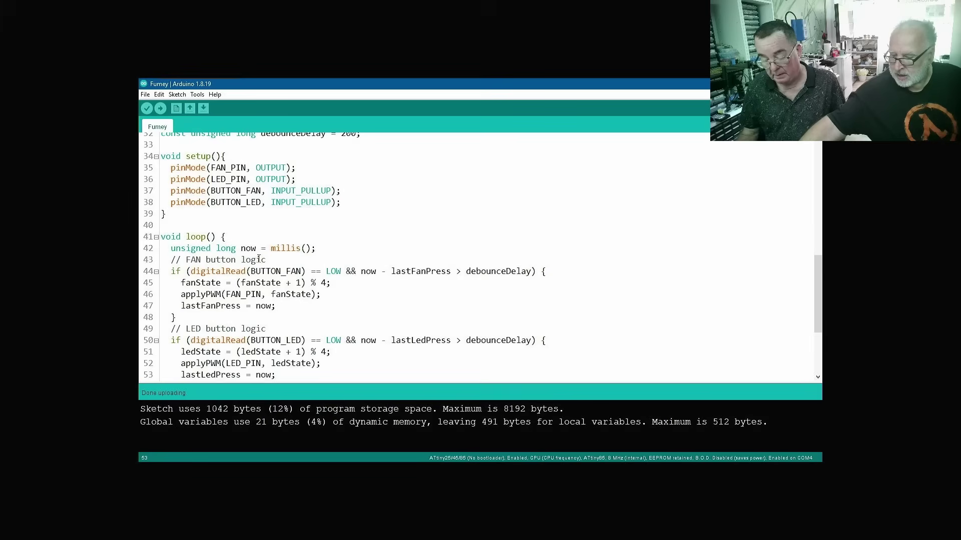
key("Down")
key("Down")
key("Down")
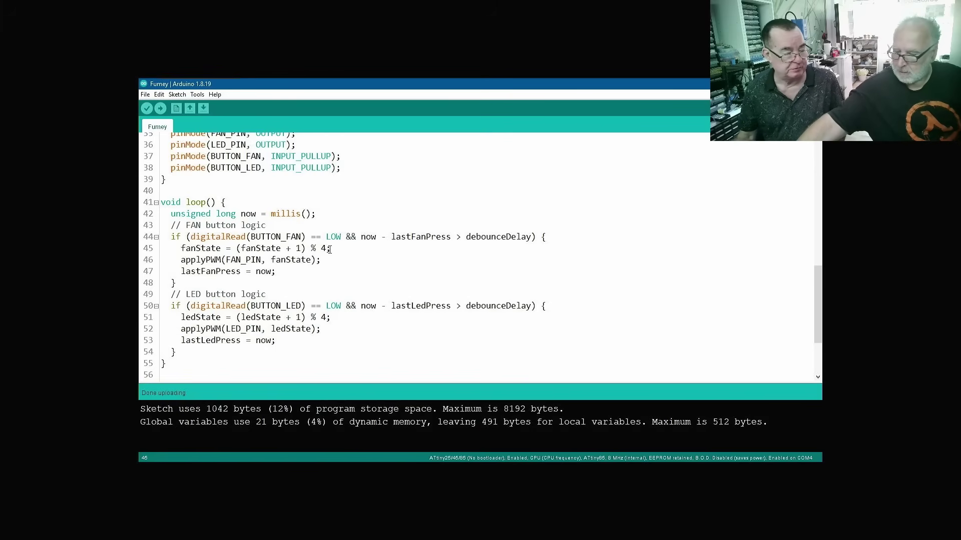
key("Down")
key("Down")
key("Down")
key("Down")
key("Down")
key("Down")
key("Down")
key("Down")
key("Down")
key("Down")
key("Down")
key("Down")
key("Down")
key("Down")
key("Down")
key("Down")
key("Down")
key("Down")
key("Down")
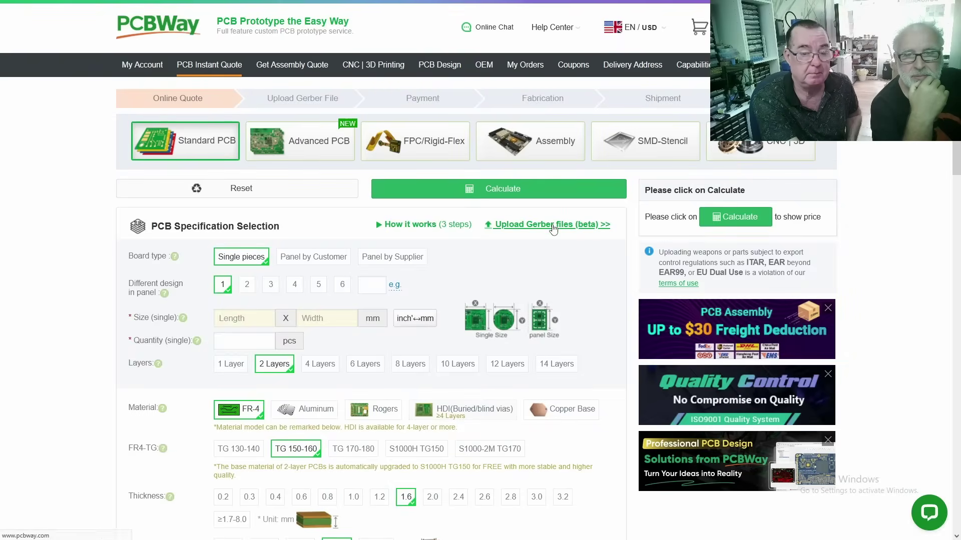
- Upload Gerber_Fumey_PCB_Fumey_2025-11-03.zip as the board file for the PCBWay instant quote
left_click(240, 311)
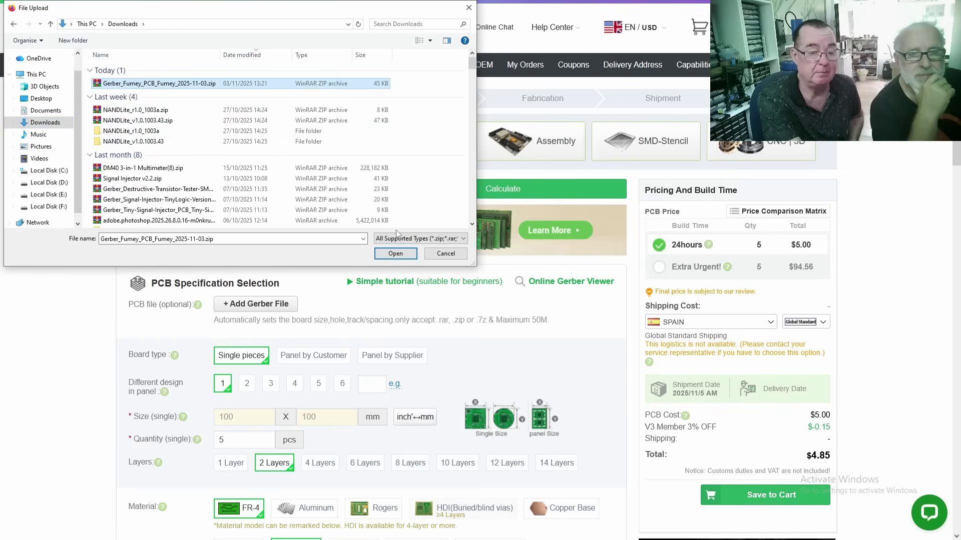
left_click(394, 253)
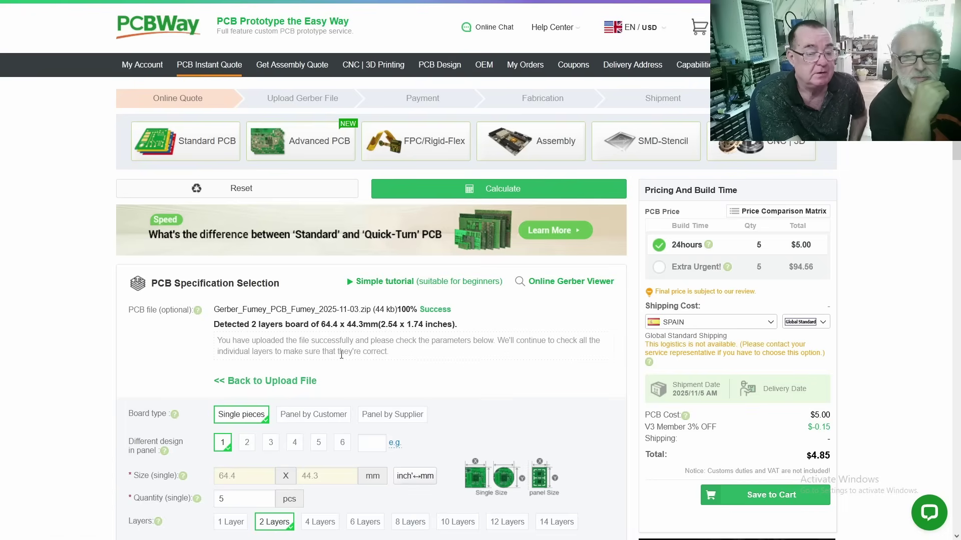
- Set the board thickness to 1.0 mm and choose a red solder mask with white silkscreen
scroll(341, 354, "down", 4)
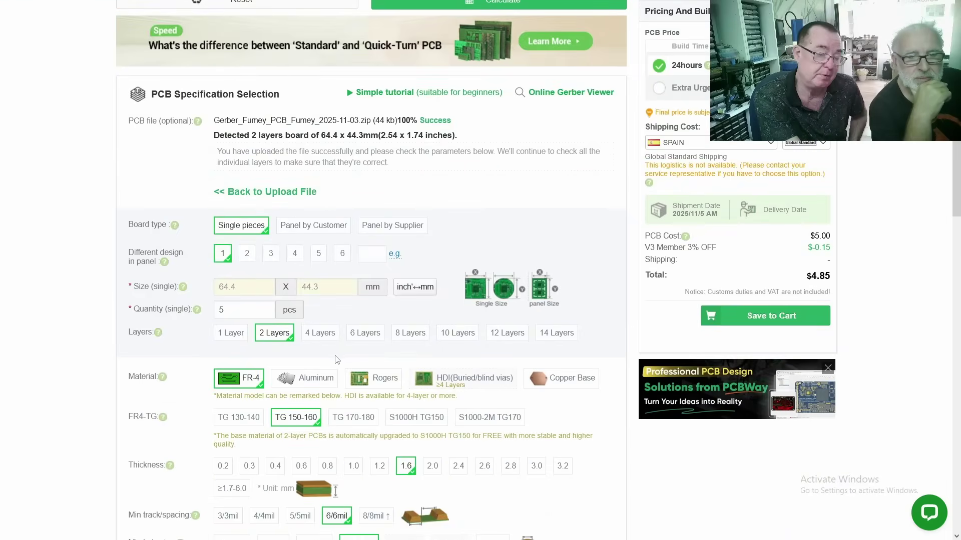
scroll(337, 360, "down", 3)
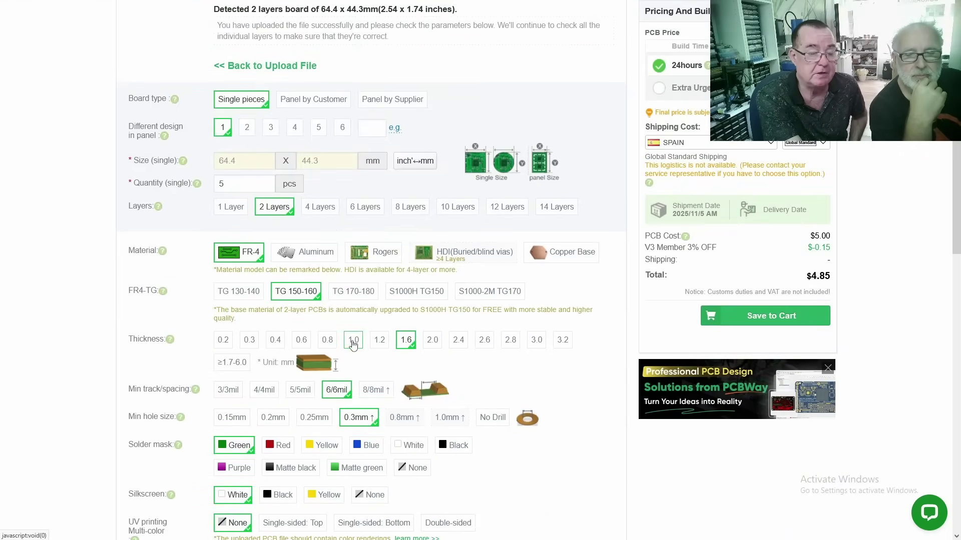
left_click(353, 343)
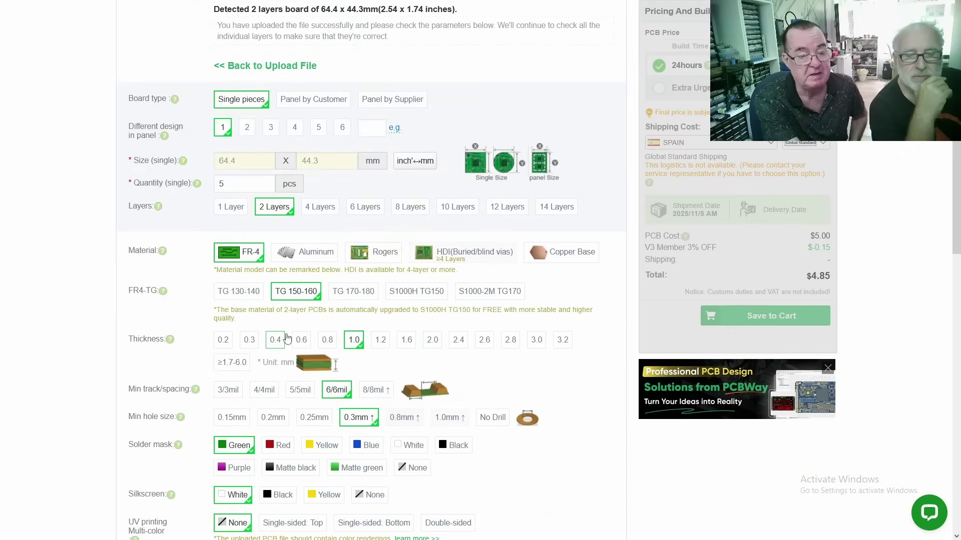
scroll(286, 382, "down", 1)
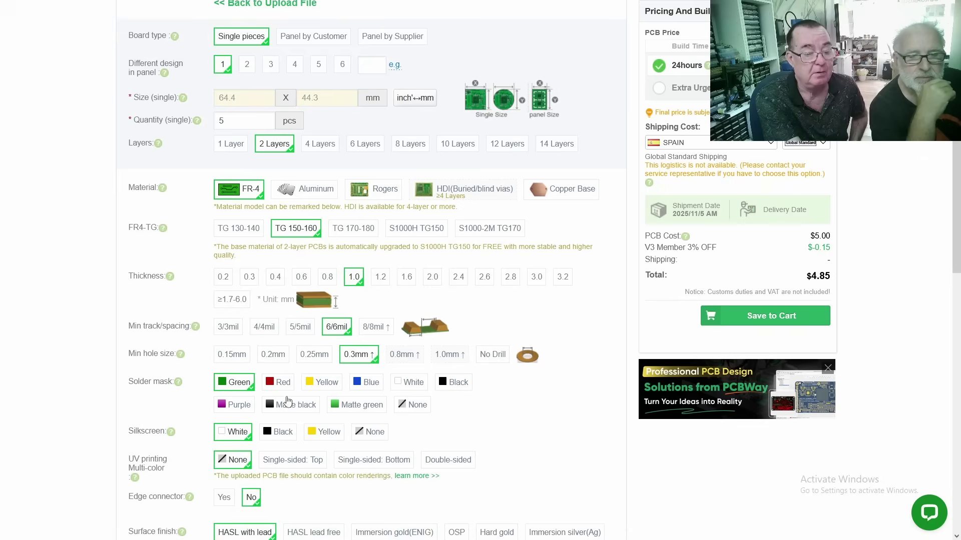
left_click(276, 383)
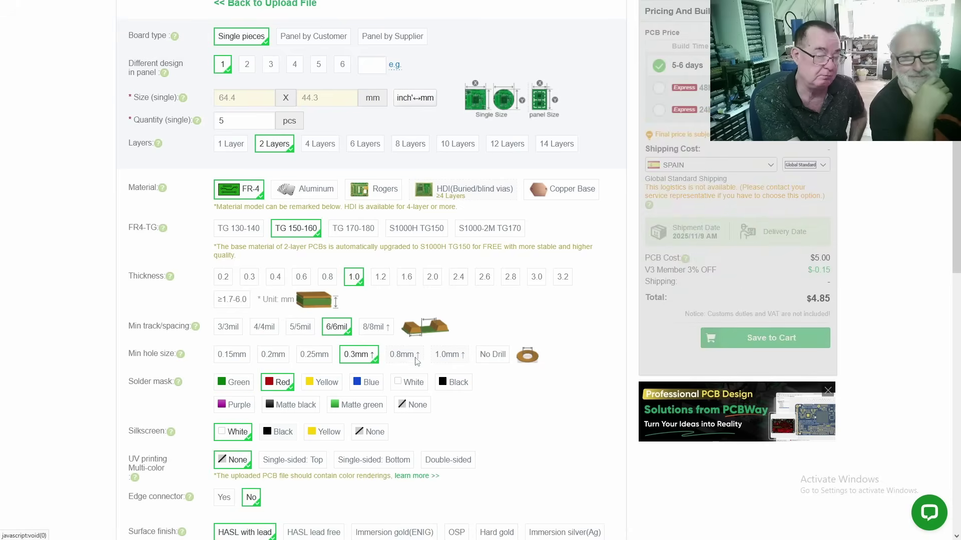
left_click(232, 435)
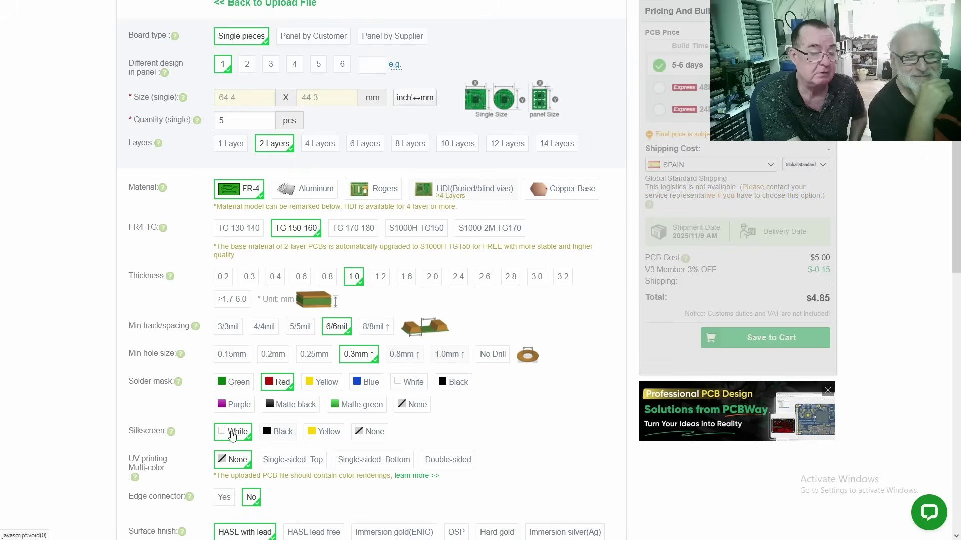